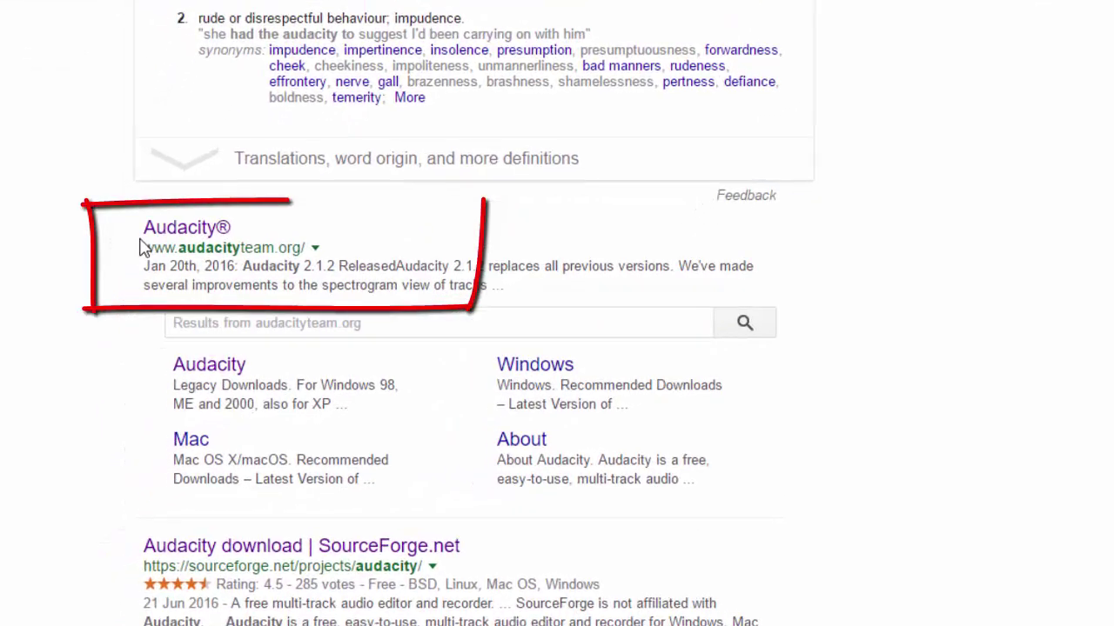
- Open the audacityteam.org Audacity site from the Google search results
{"action": "left_click", "coordinate": [157, 246]}
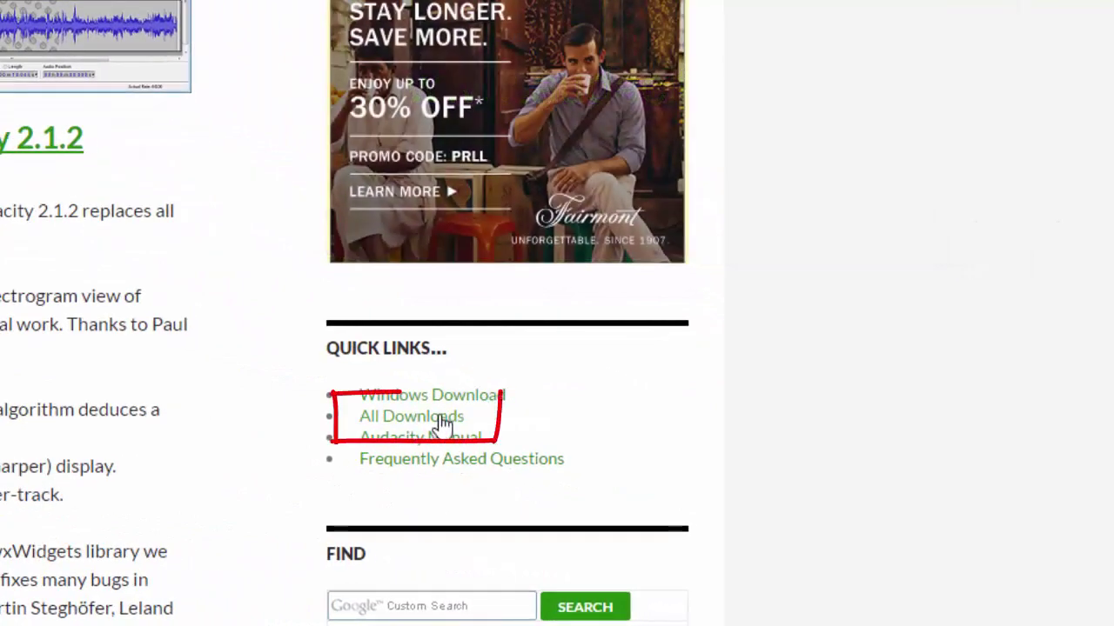
- Download audacity-win-2.1.2.exe from the Audacity for Windows downloads page
{"action": "left_click", "coordinate": [444, 422]}
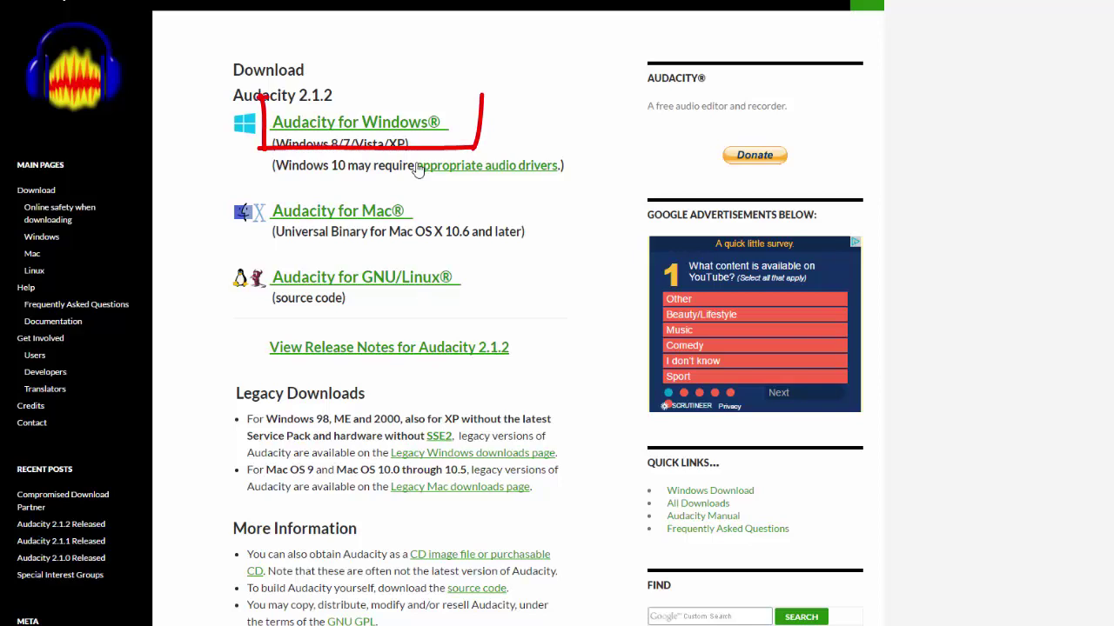
{"action": "left_click", "coordinate": [336, 126]}
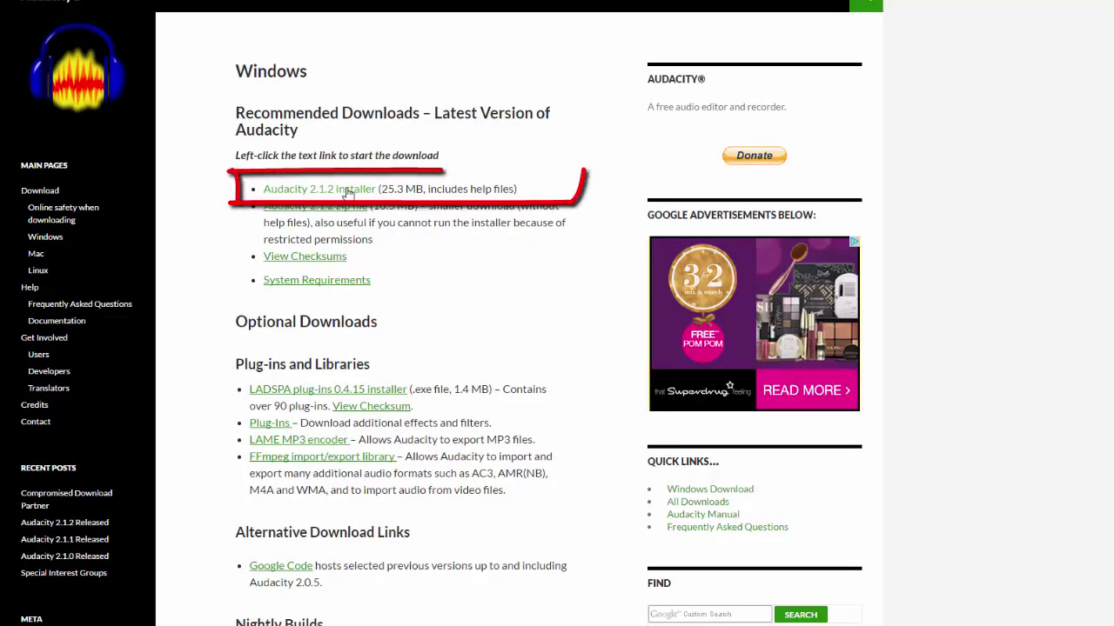
{"action": "left_click", "coordinate": [347, 189]}
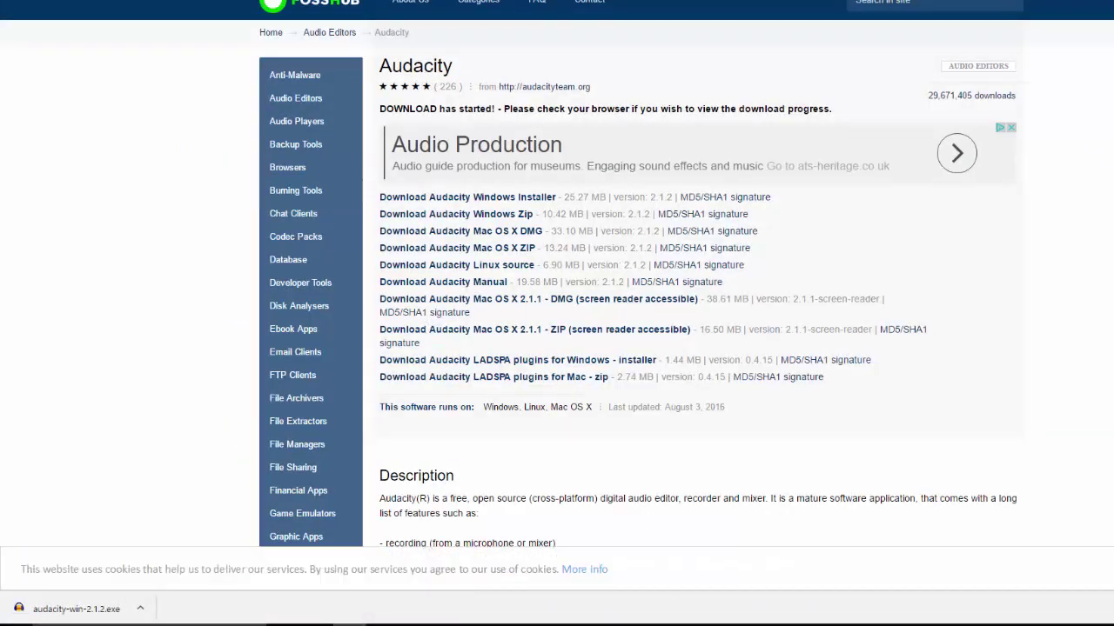
- Download Lame_v3.99.3_for_Windows.exe from the LAME download page, returning to the Windows downloads page
{"action": "key", "text": "alt+Left"}
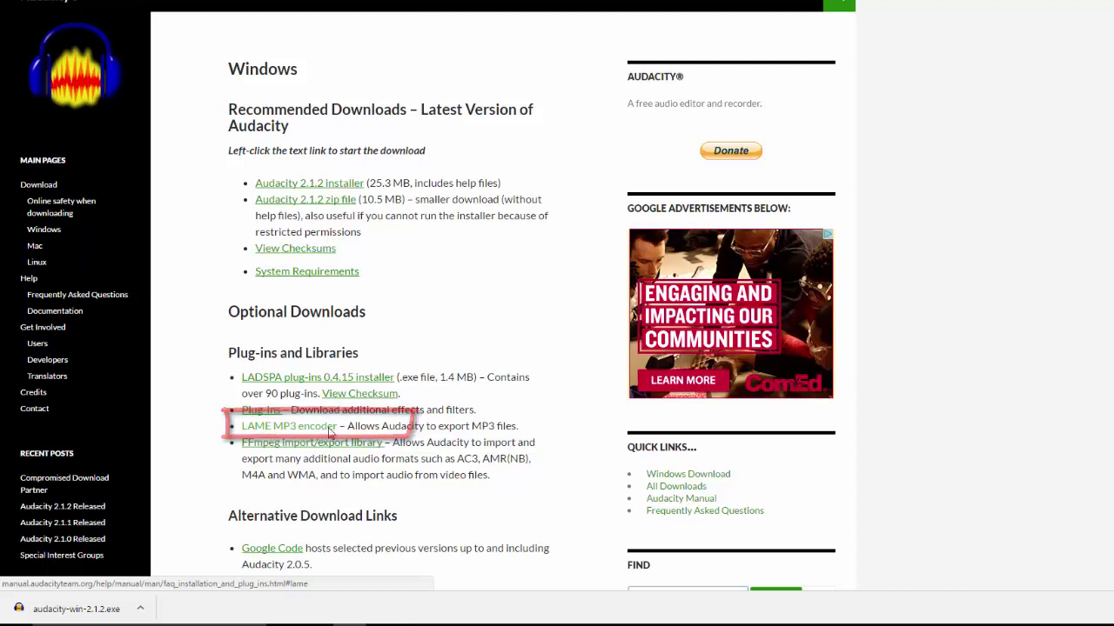
{"action": "left_click", "coordinate": [331, 432]}
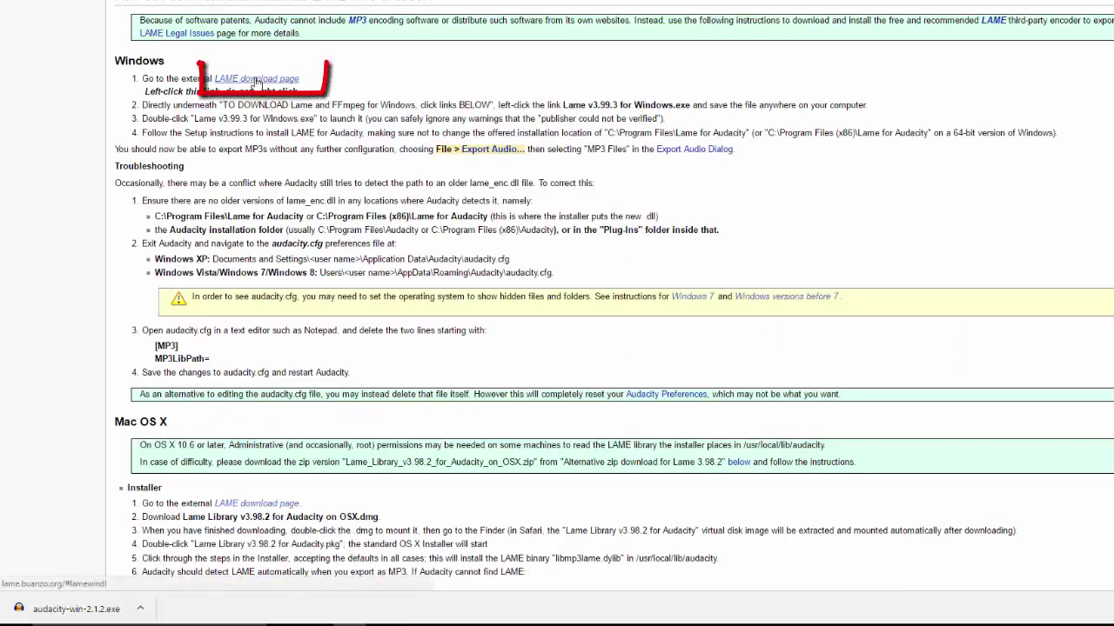
{"action": "left_click", "coordinate": [257, 80]}
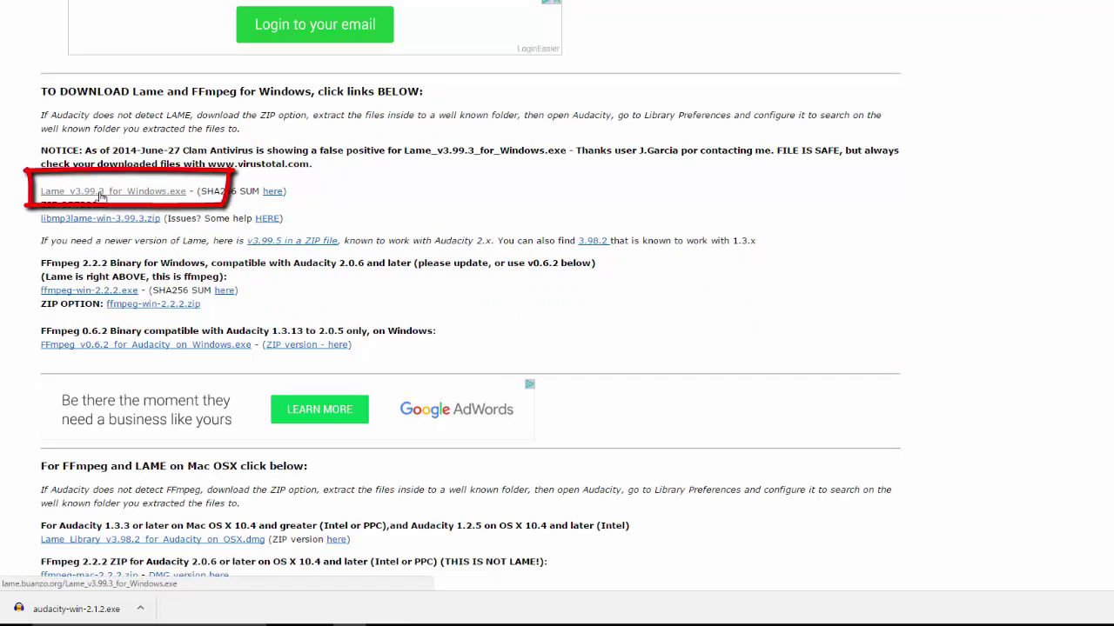
{"action": "left_click", "coordinate": [101, 191]}
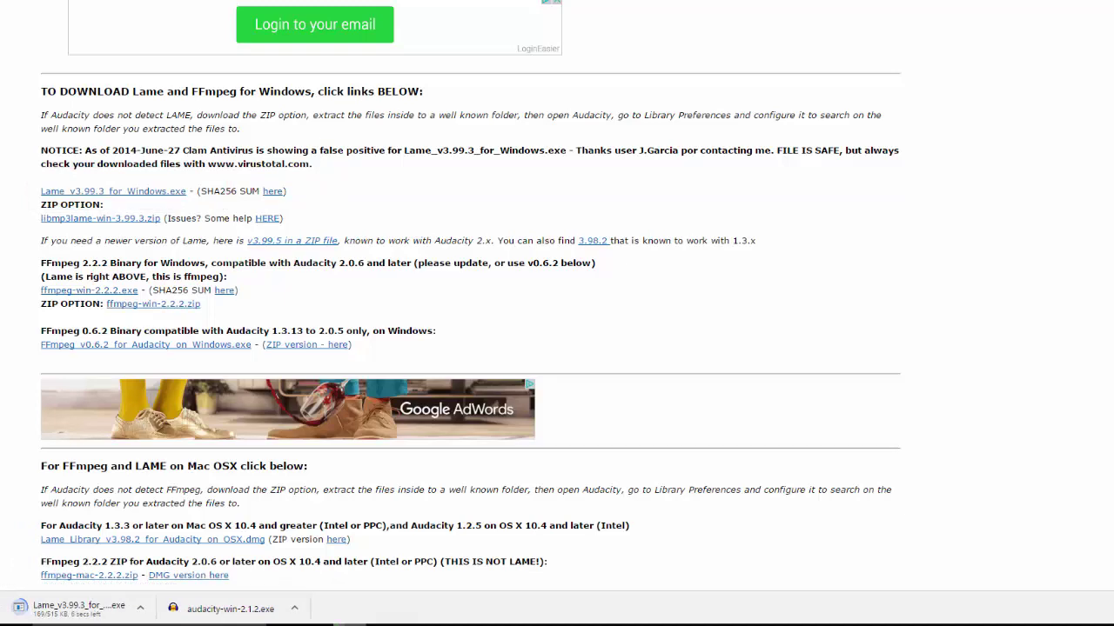
{"action": "key", "text": "alt+Left"}
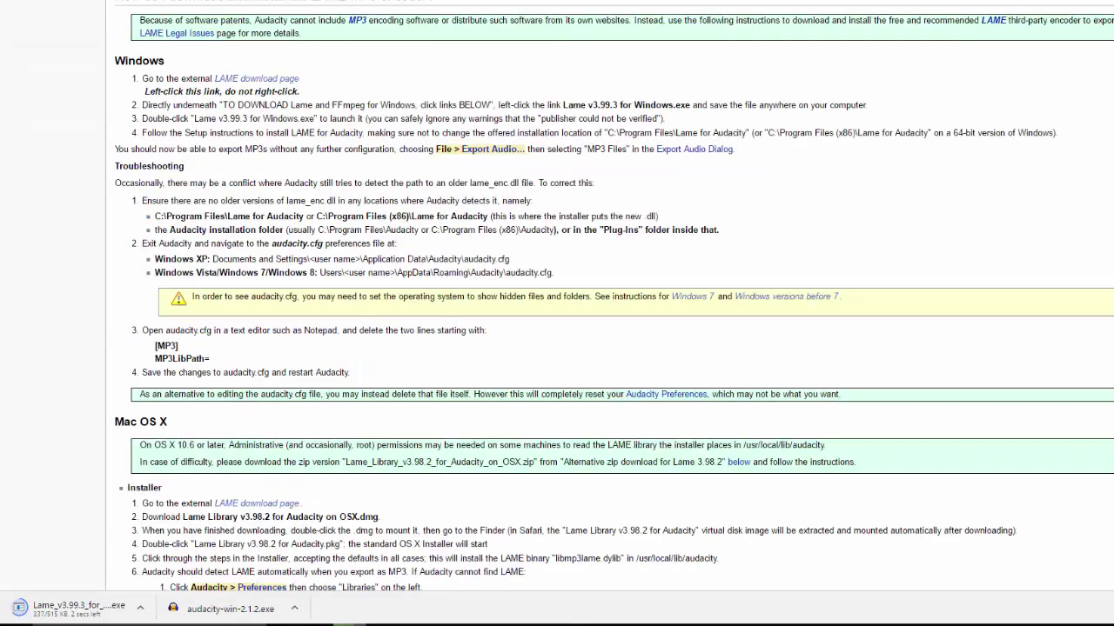
{"action": "key", "text": "alt+Left"}
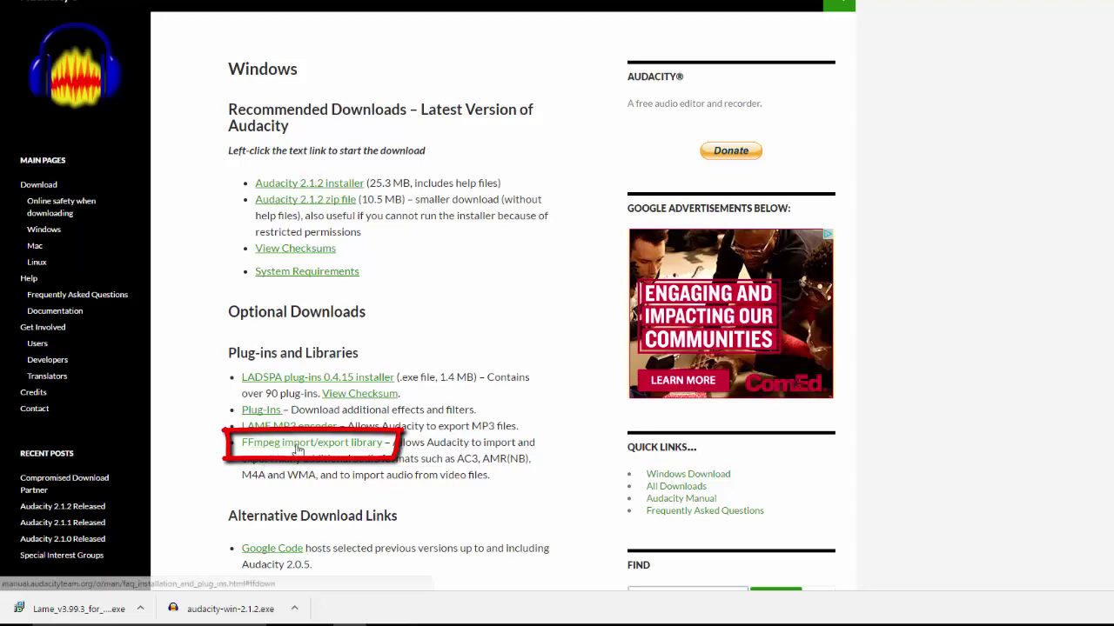
- Download ffmpeg-win-2.2.2.exe from the external FFmpeg download page
{"action": "left_click", "coordinate": [294, 446]}
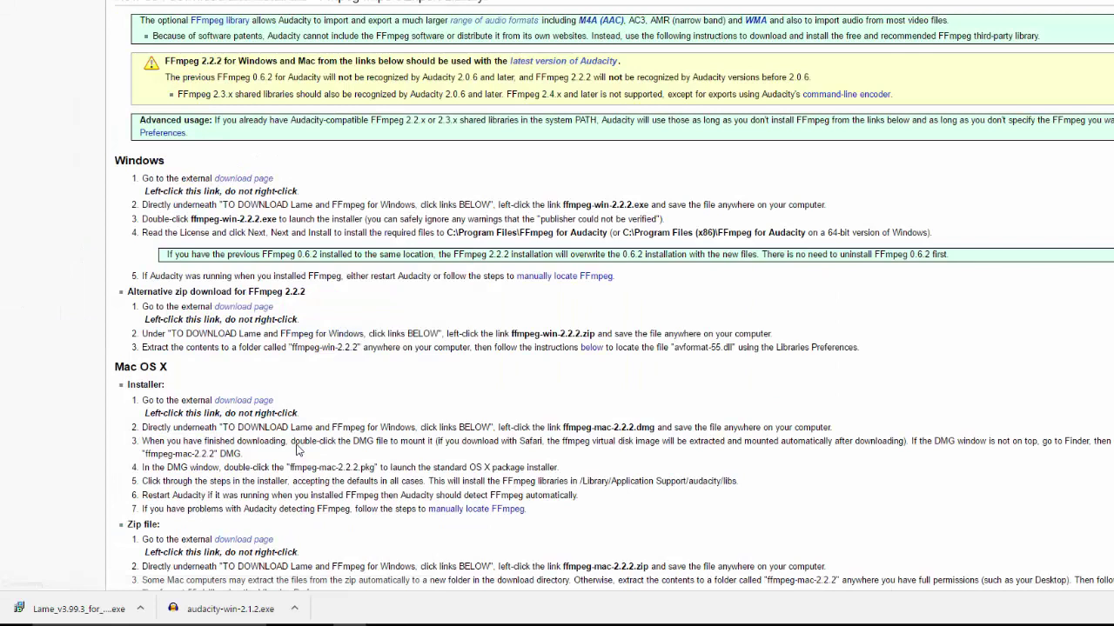
{"action": "left_click", "coordinate": [259, 187]}
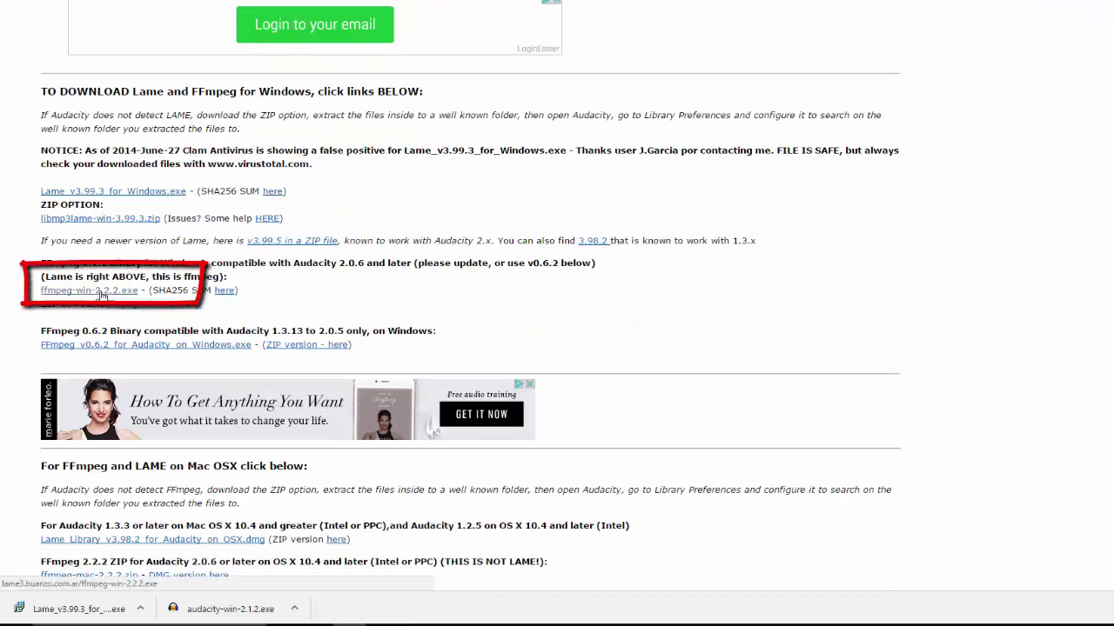
{"action": "left_click", "coordinate": [130, 292]}
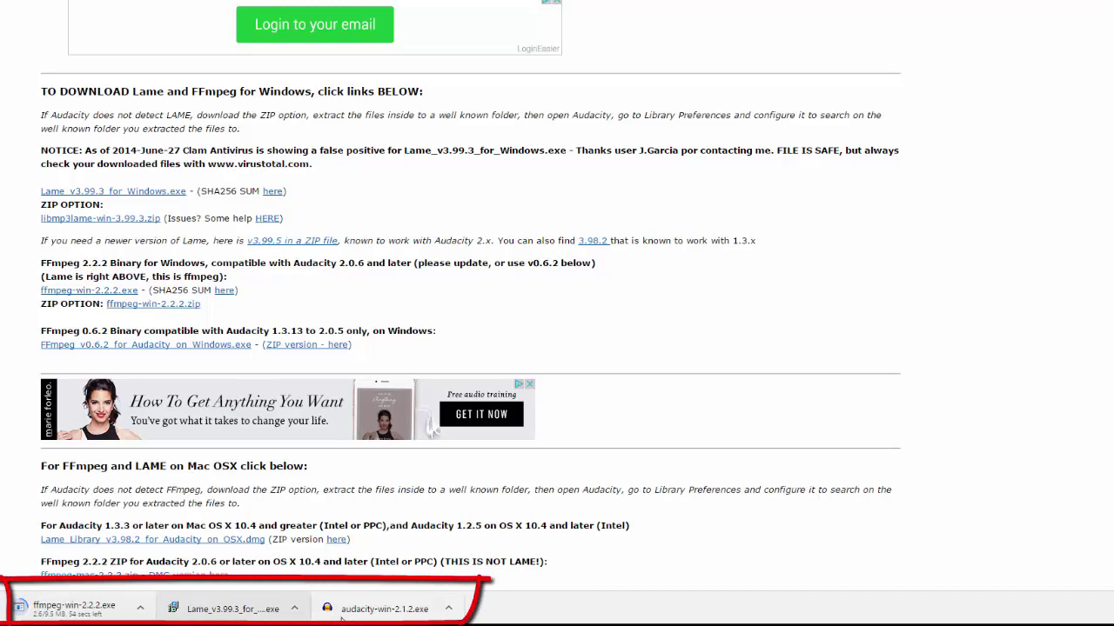
- Install Audacity 2.1.2 into the default Program Files (x86) Audacity folder with default options
{"action": "left_click", "coordinate": [389, 612]}
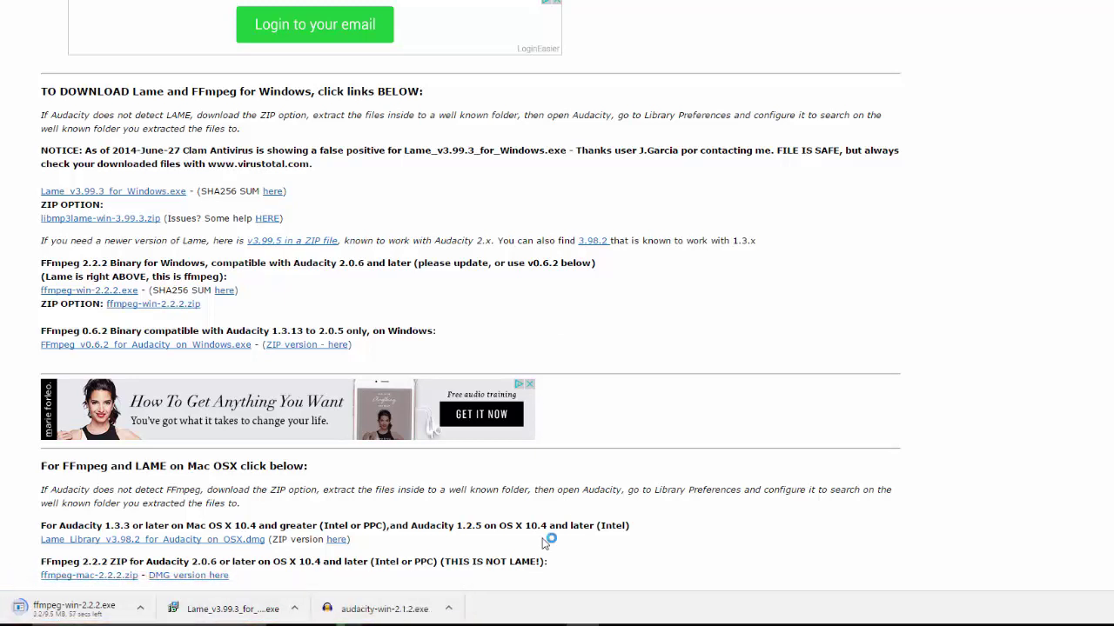
{"action": "key", "text": "Return"}
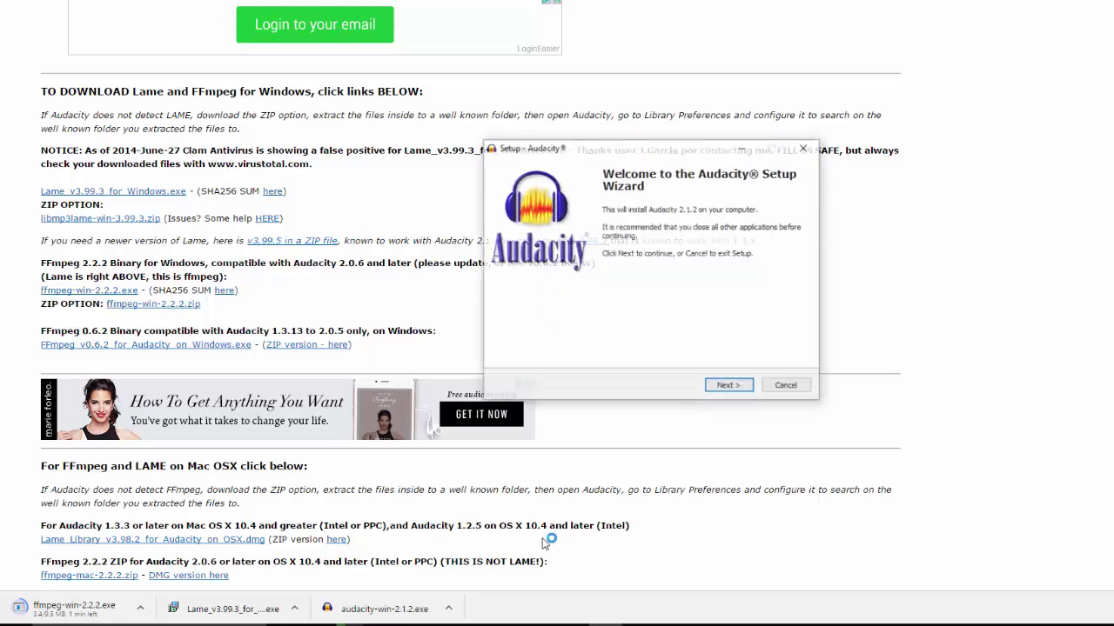
{"action": "key", "text": "Return"}
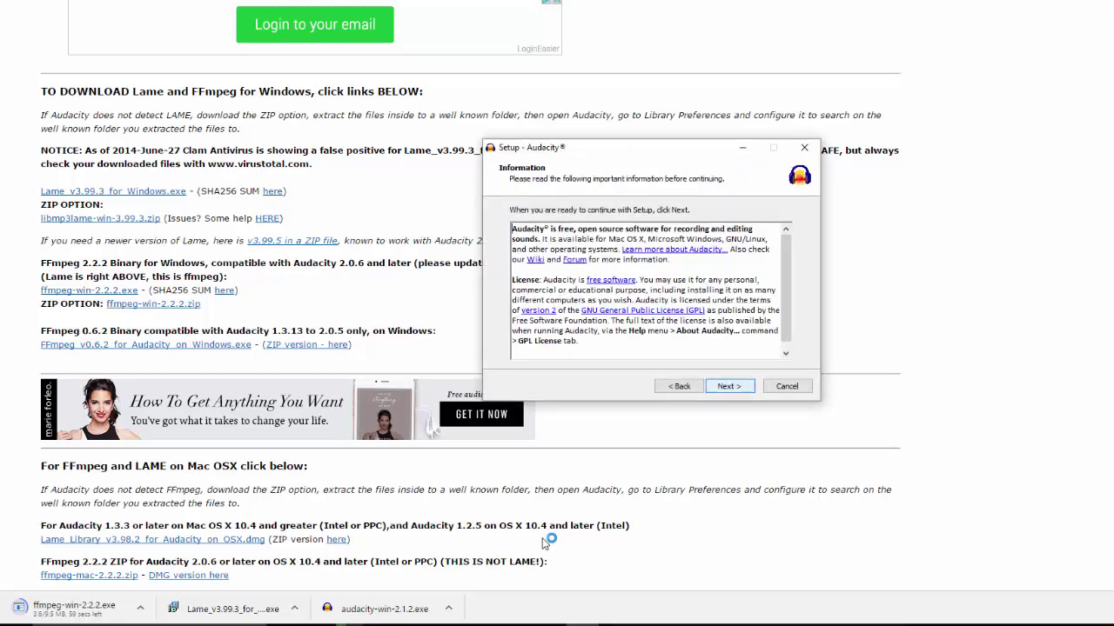
{"action": "key", "text": "Return"}
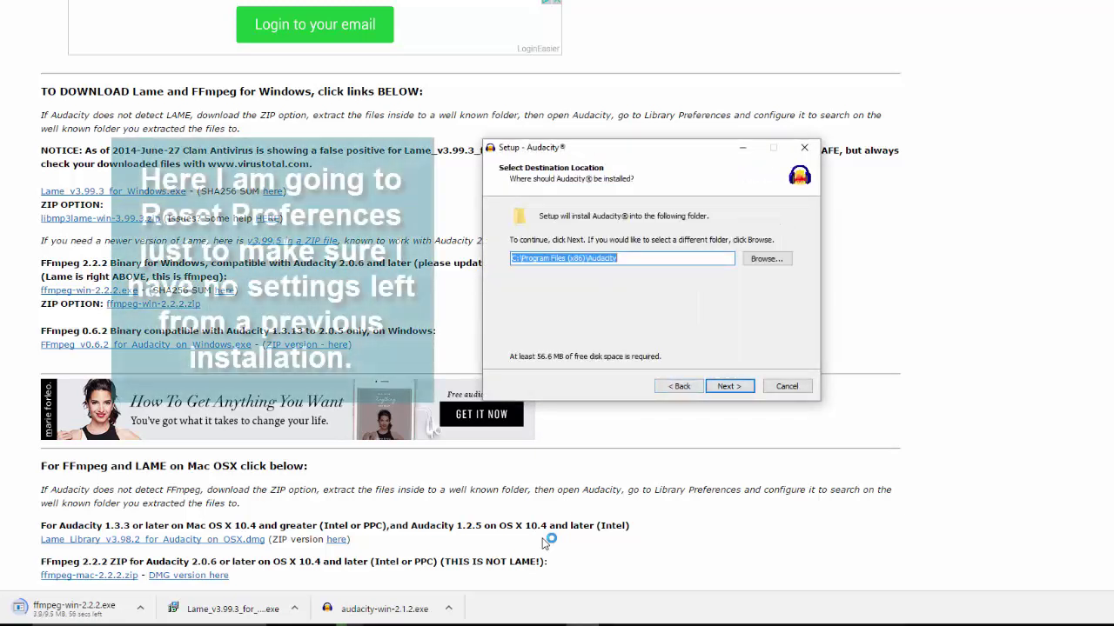
{"action": "key", "text": "Return"}
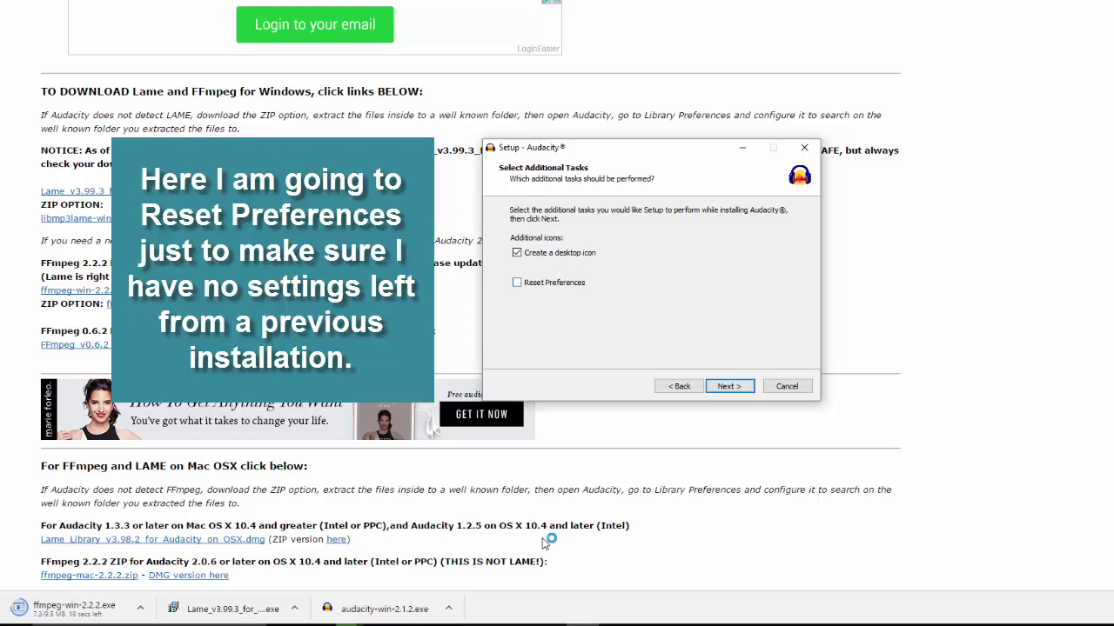
{"action": "key", "text": "Return"}
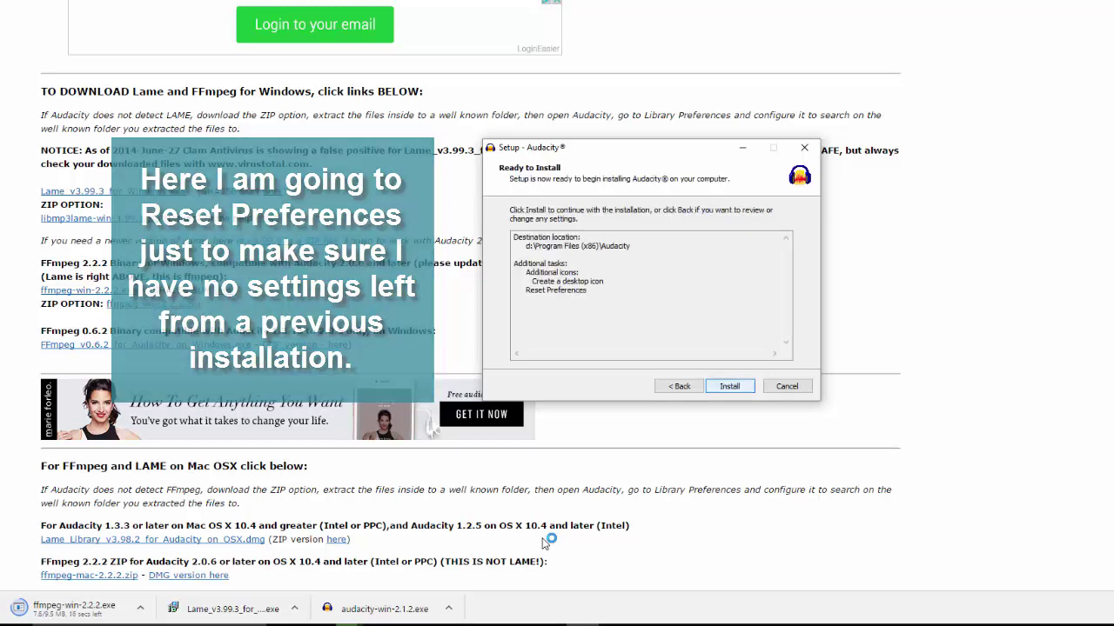
{"action": "key", "text": "Return"}
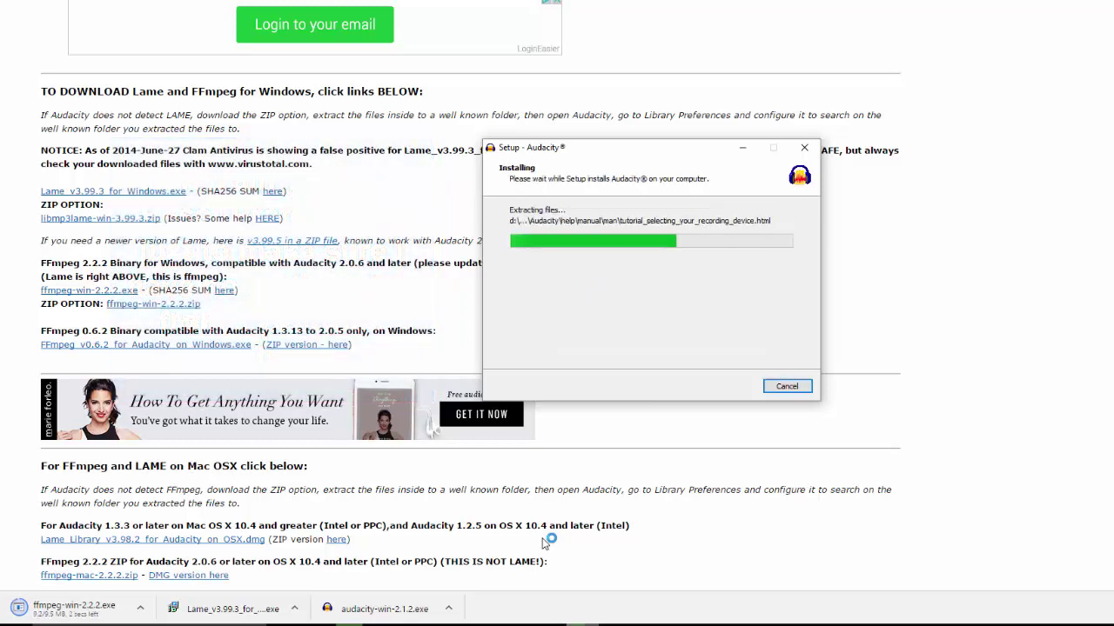
{"action": "key", "text": "Return"}
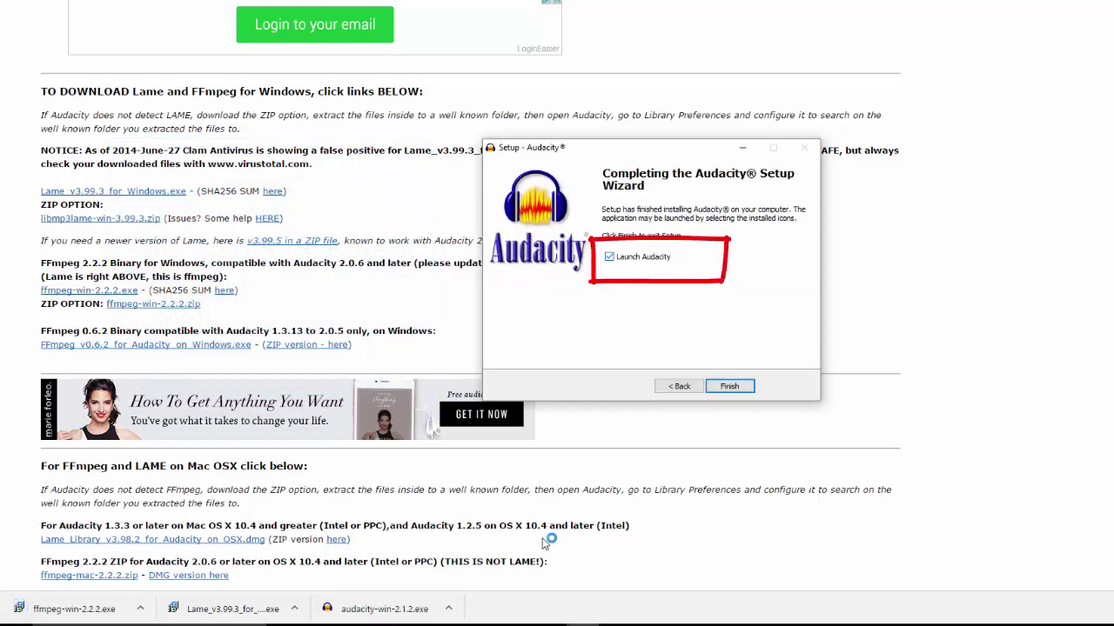
{"action": "left_click", "coordinate": [727, 387]}
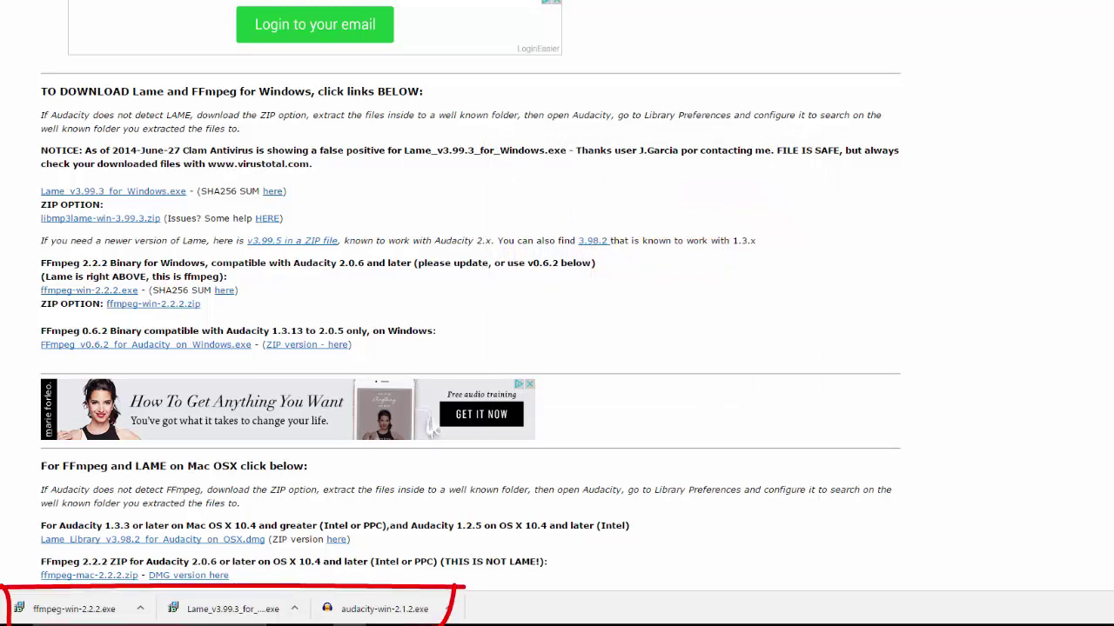
- Install LAME v3.99.3 into the default Lame For Audacity folder
{"action": "left_click", "coordinate": [243, 613]}
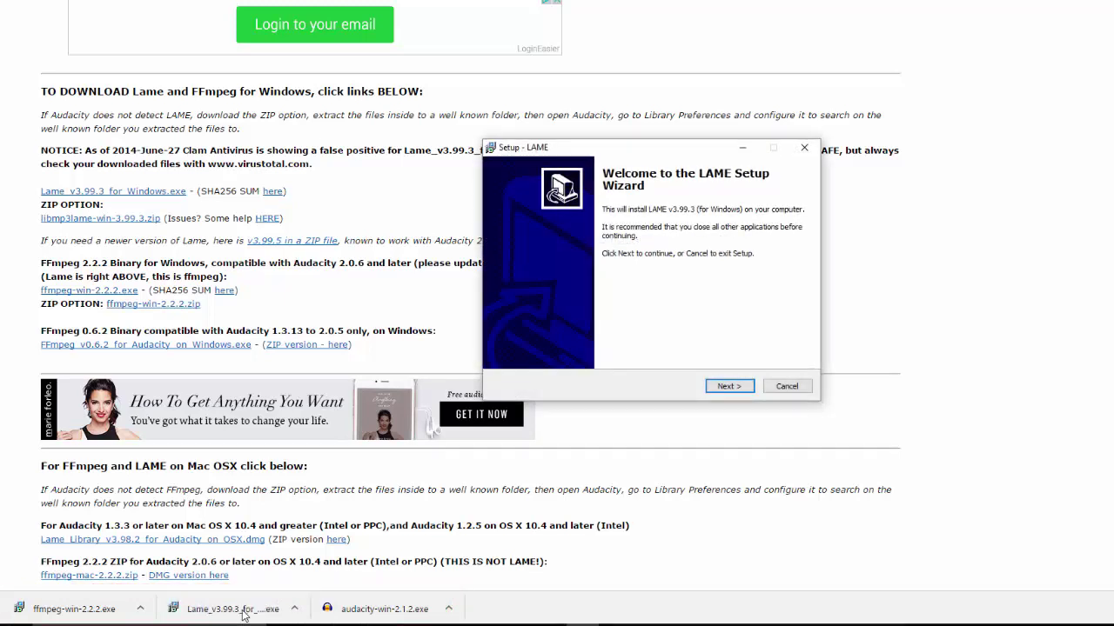
{"action": "key", "text": "Return"}
{"action": "key", "text": "Return"}
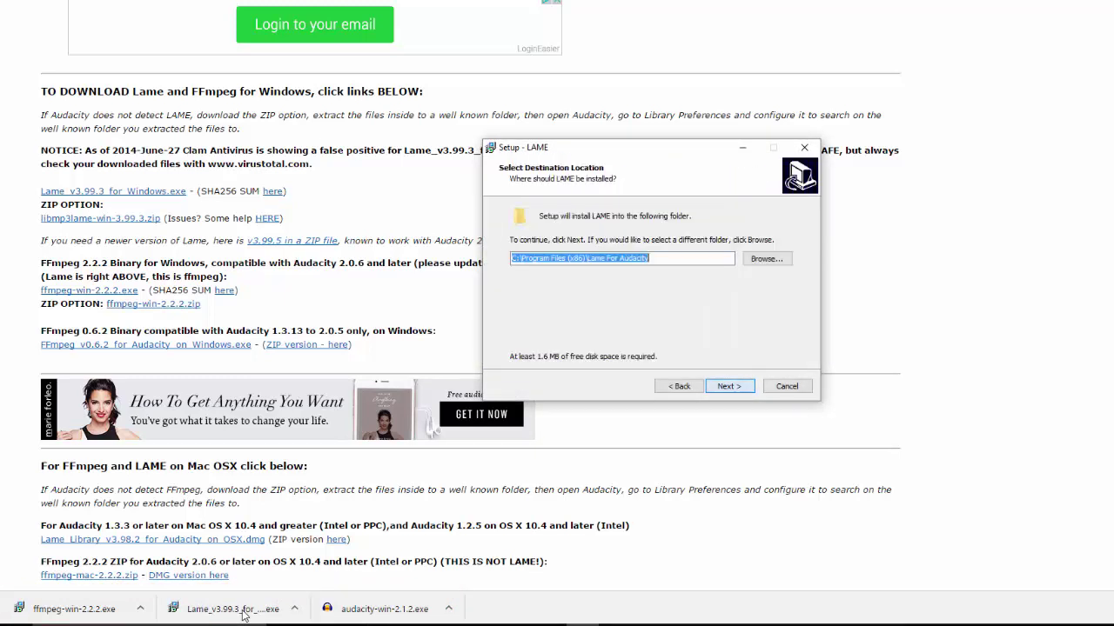
{"action": "key", "text": "Return"}
{"action": "key", "text": "Return"}
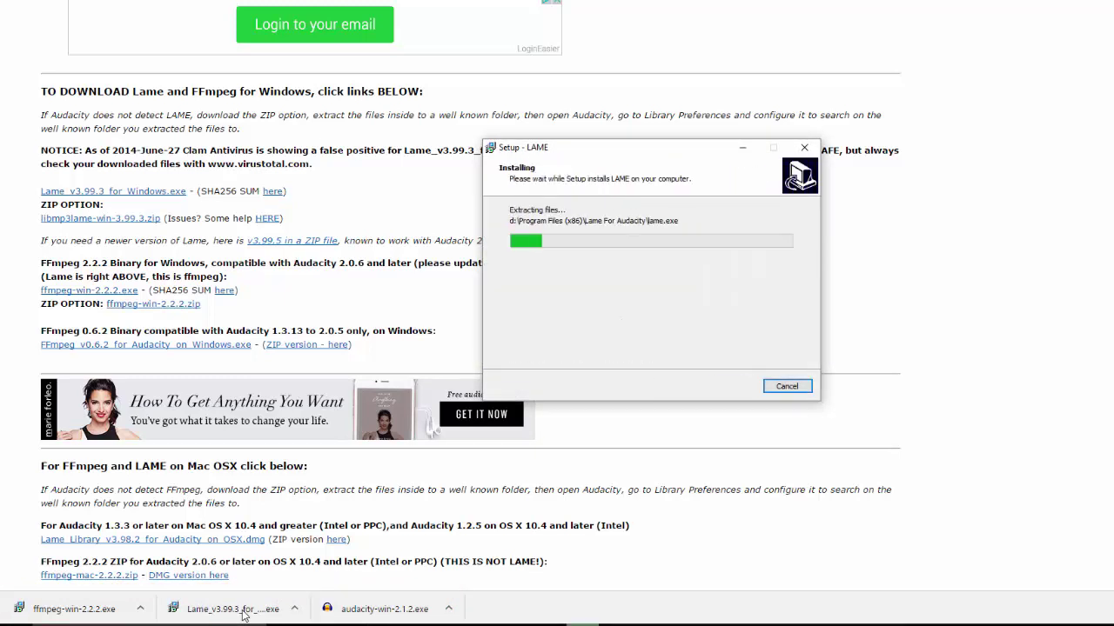
{"action": "key", "text": "Return"}
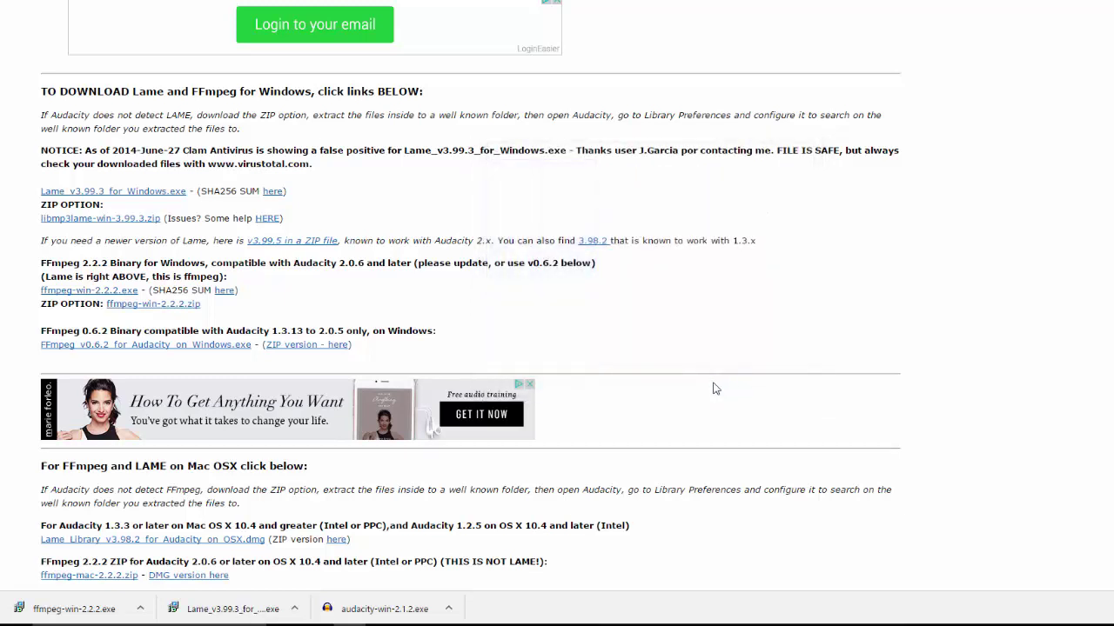
- Install FFmpeg 2.2.2 in English into the default FFmpeg for Audacity folder
{"action": "left_click", "coordinate": [85, 609]}
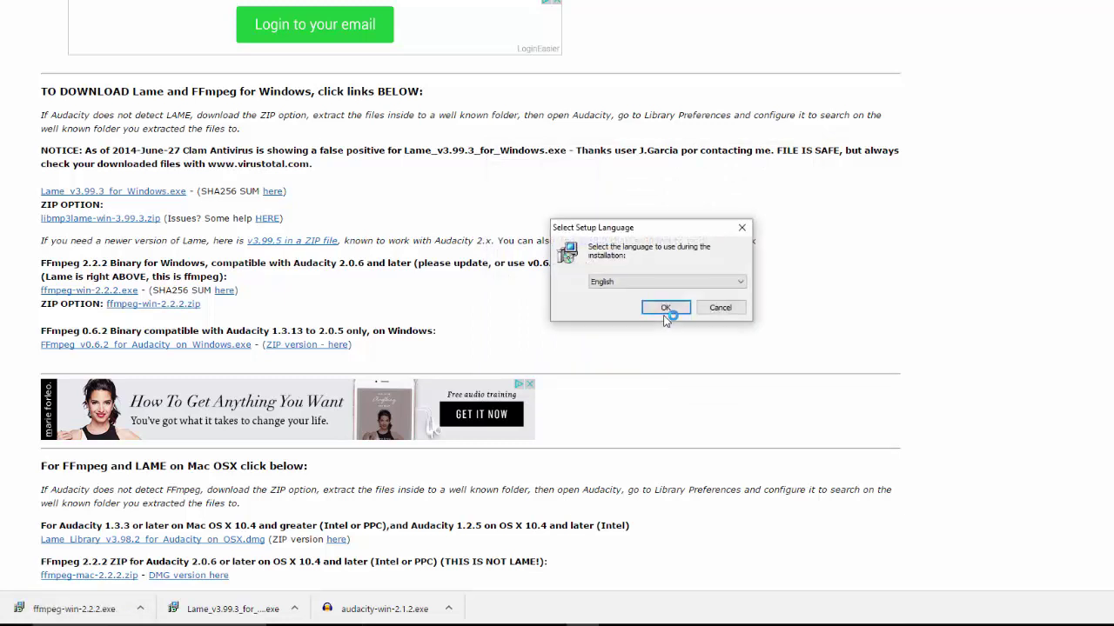
{"action": "left_click", "coordinate": [666, 308]}
{"action": "key", "text": "Return"}
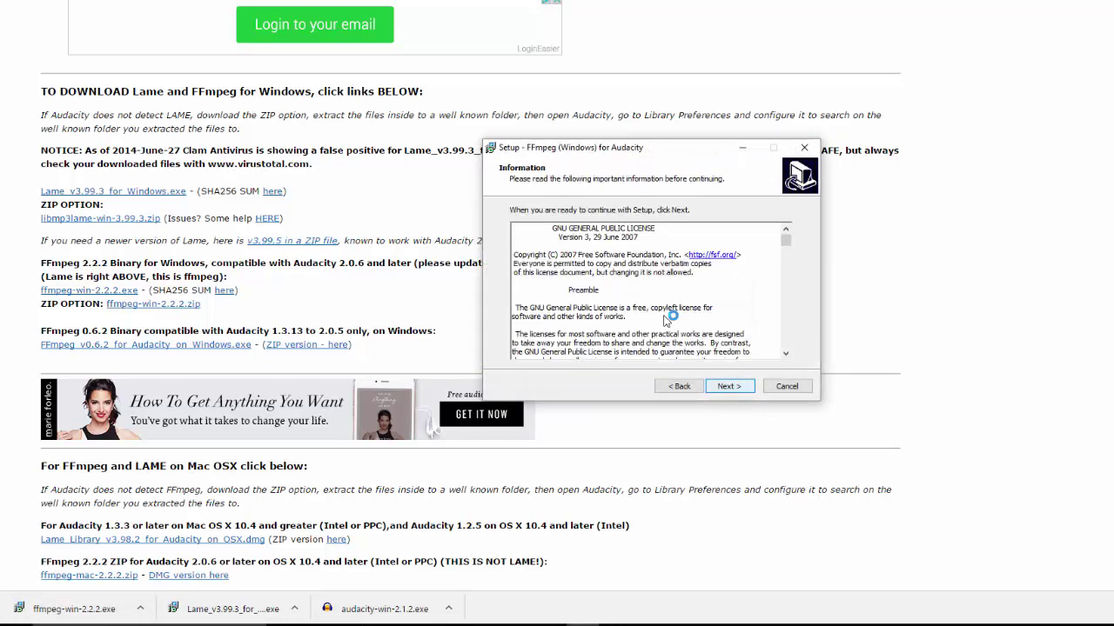
{"action": "key", "text": "Return"}
{"action": "key", "text": "Return"}
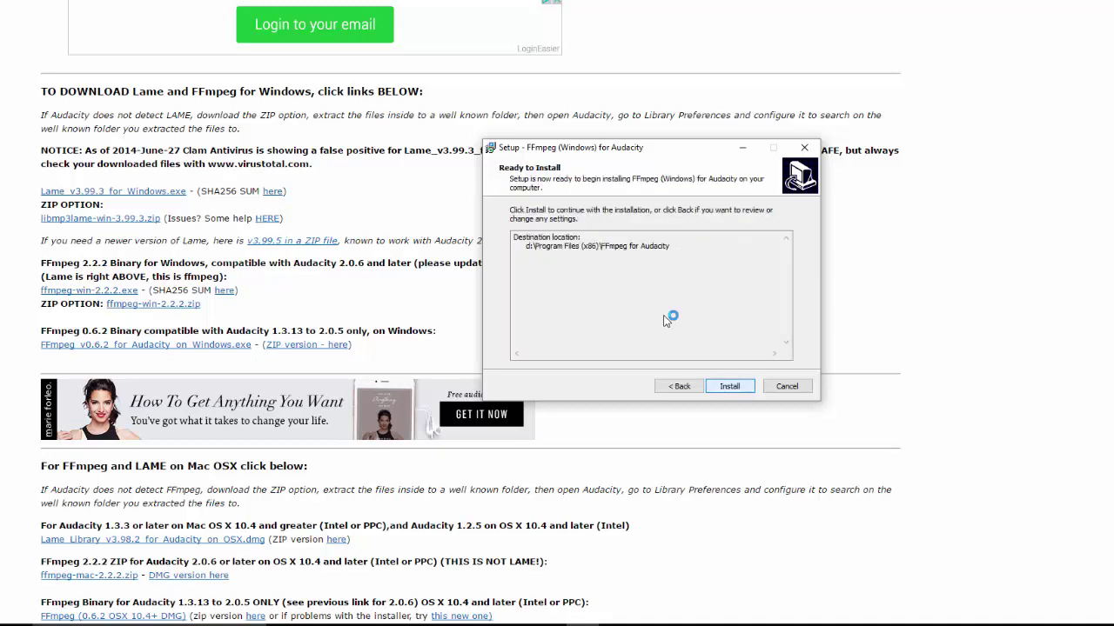
{"action": "key", "text": "Return"}
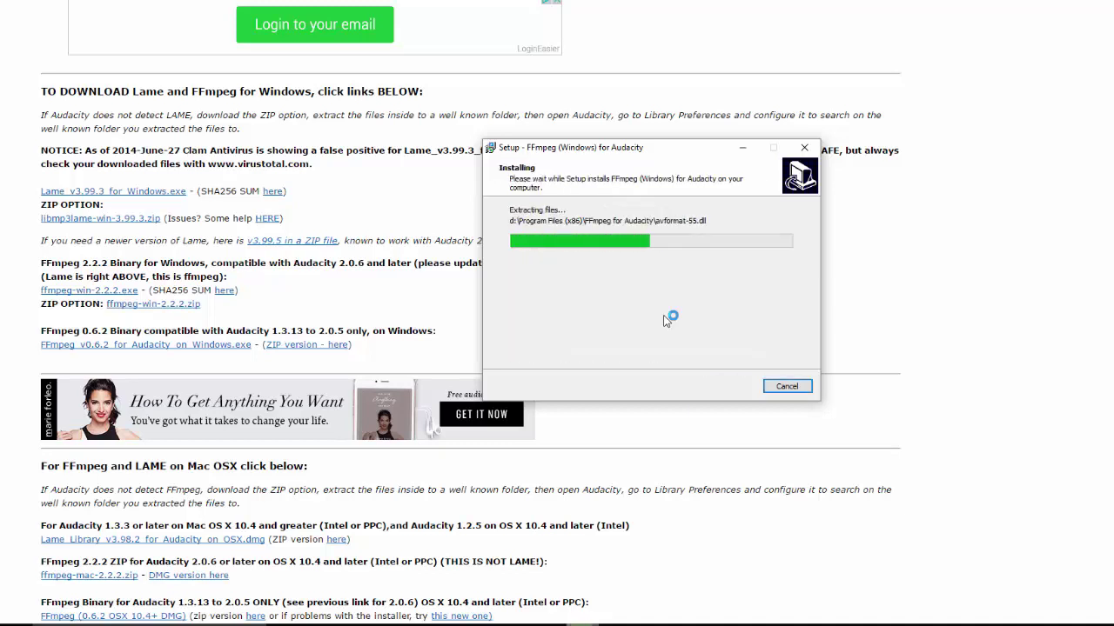
{"action": "key", "text": "Return"}
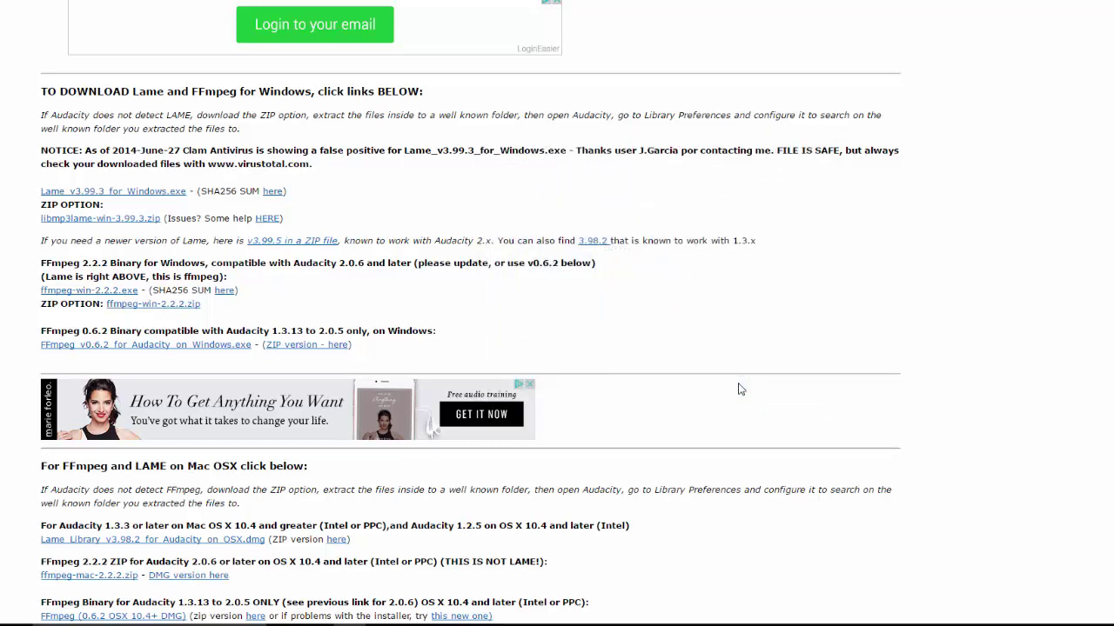
- Launch Audacity from a Start search for 'audaci', dismiss the help message, and maximize
{"action": "left_click", "coordinate": [15, 618]}
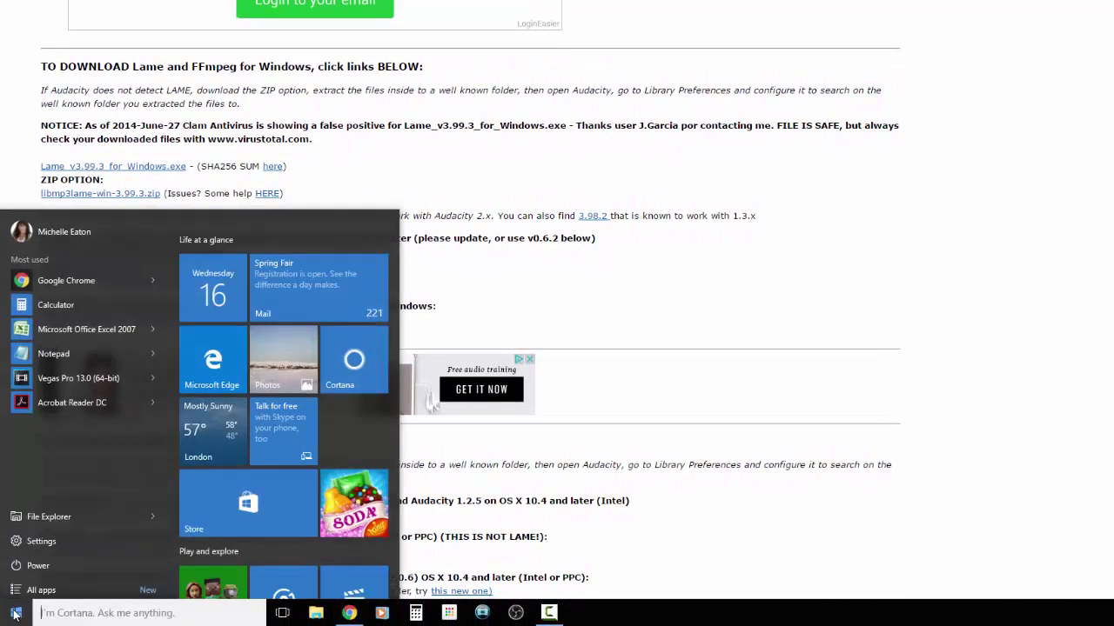
{"action": "type", "text": "auda"}
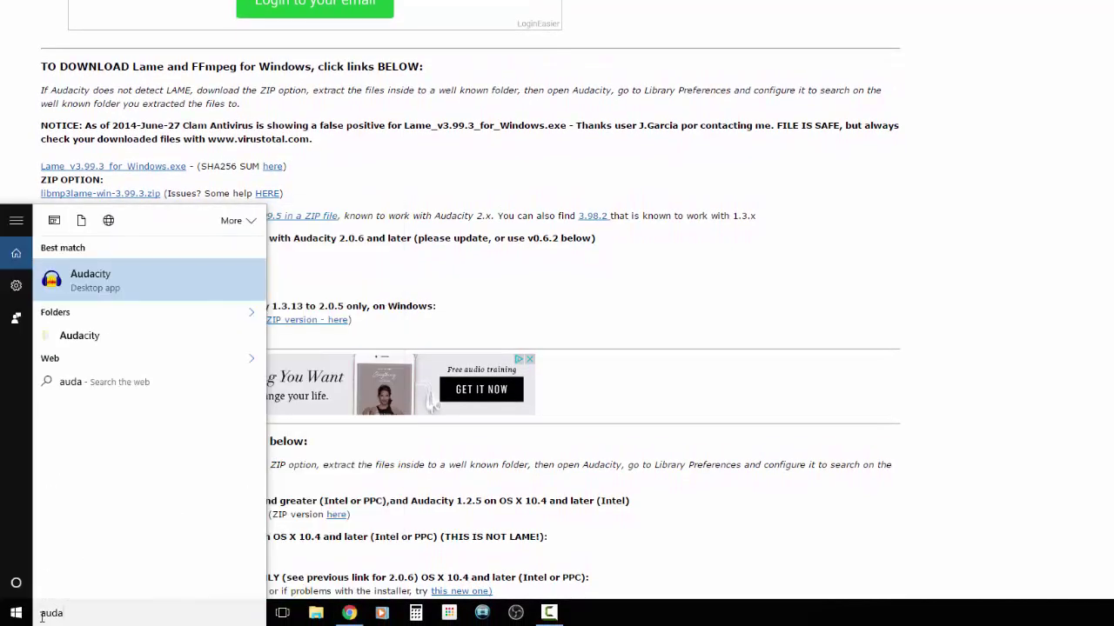
{"action": "type", "text": "ci"}
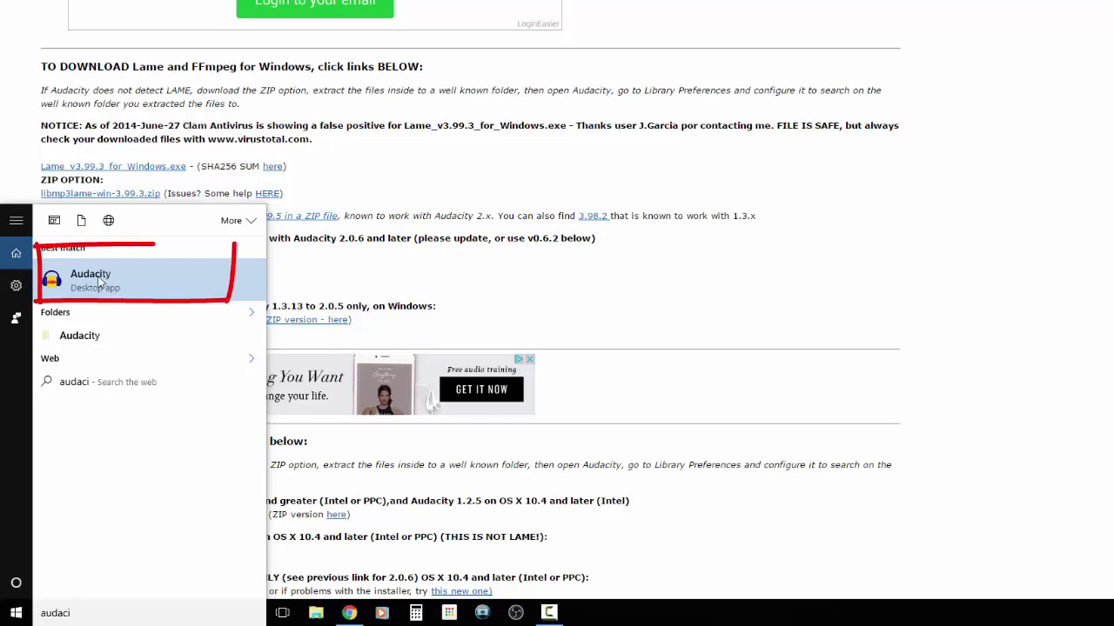
{"action": "left_click", "coordinate": [98, 283]}
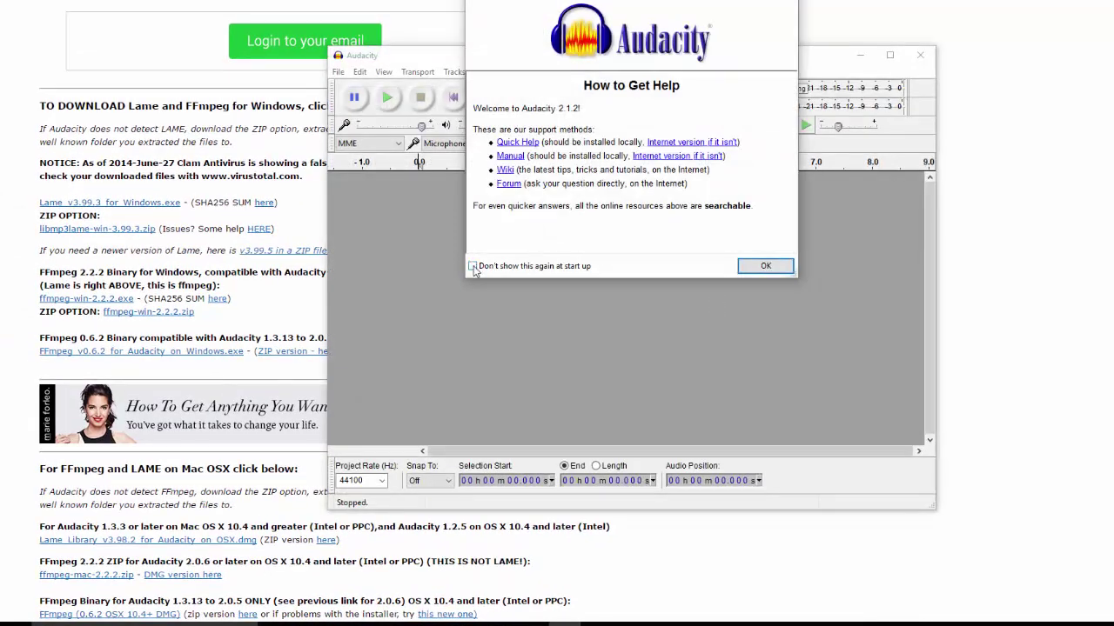
{"action": "left_click", "coordinate": [764, 267]}
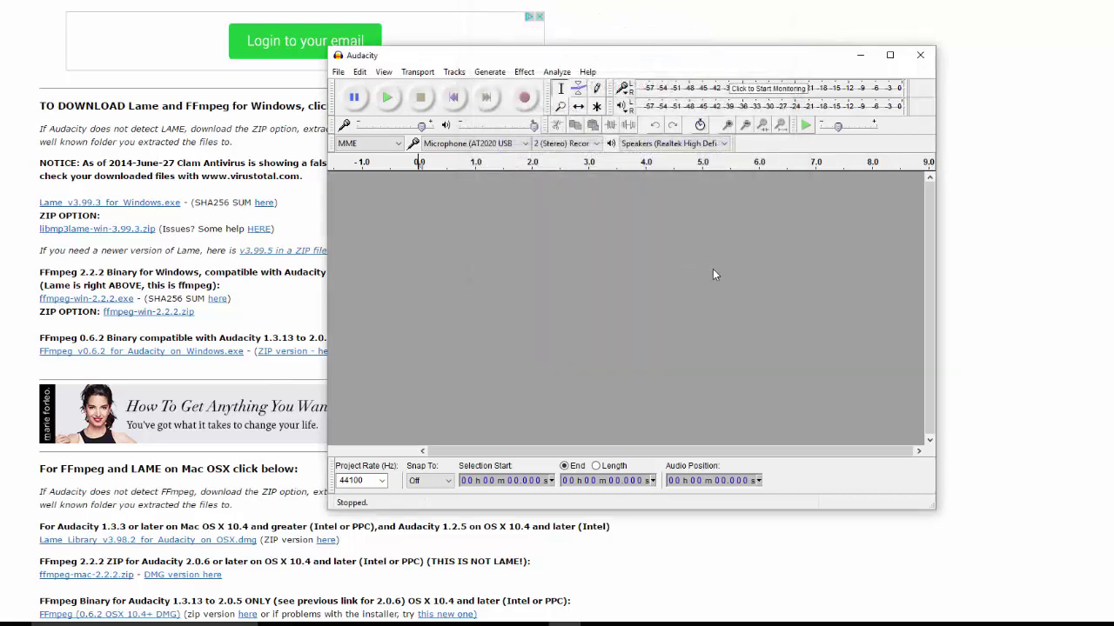
{"action": "left_click", "coordinate": [889, 55]}
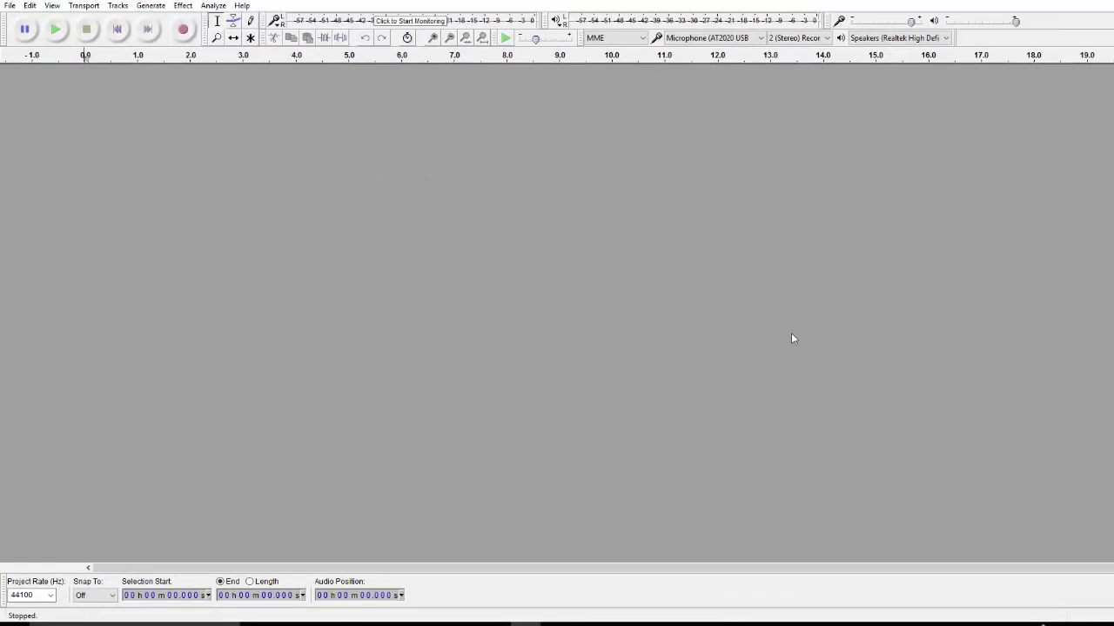